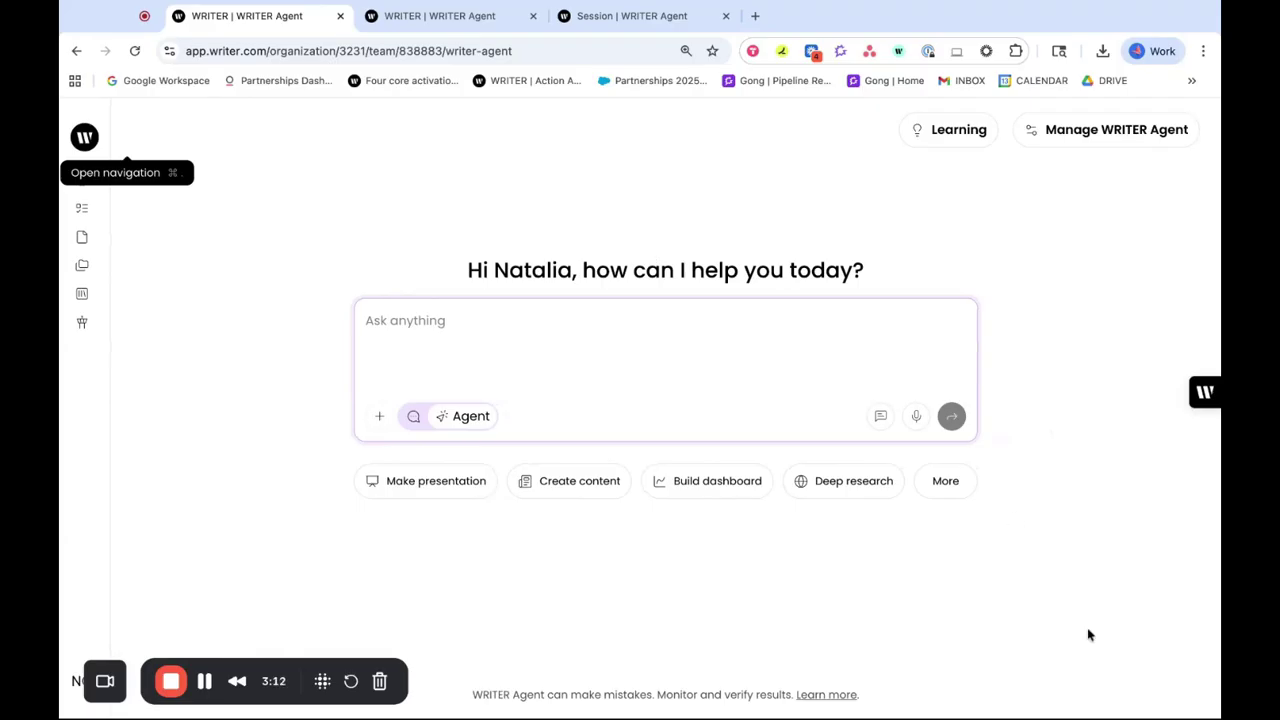
# Create a new playbook from a description requesting five high-value Breville customer segments, personas and ad-ready audience lists for the 2026 Barista Pro Plus launch.
pyautogui.click(84, 137)
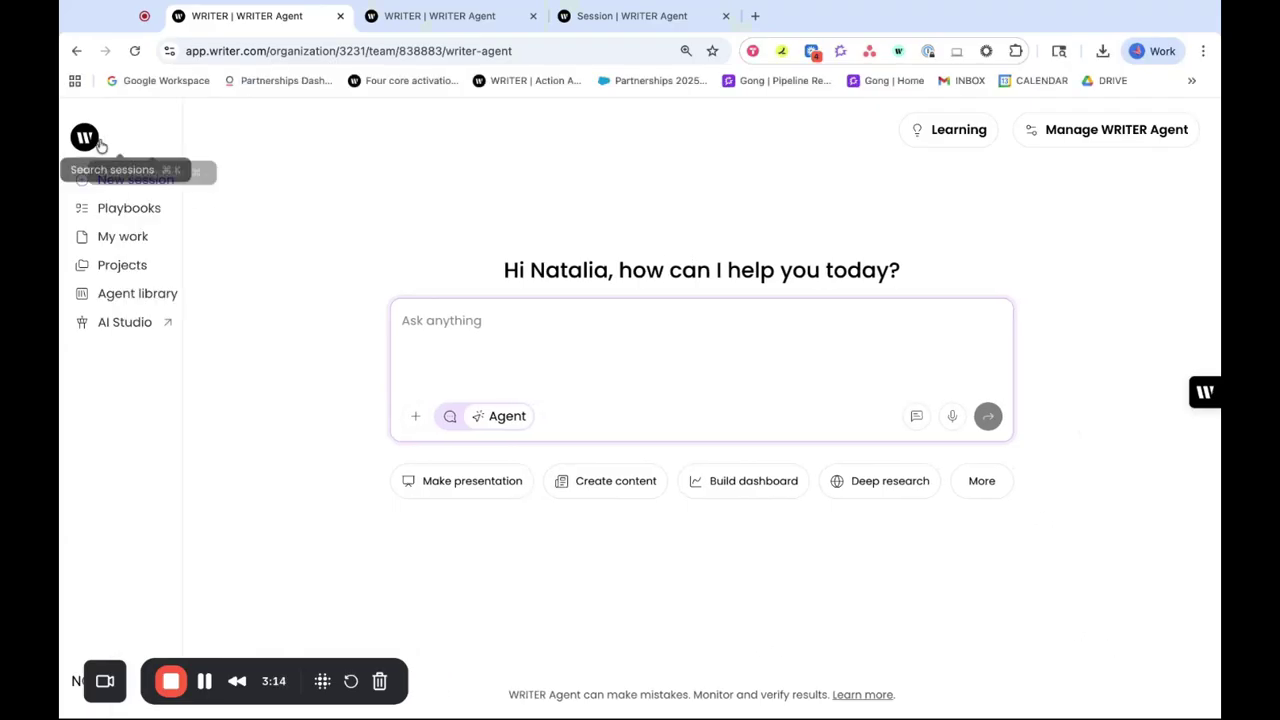
pyautogui.click(122, 206)
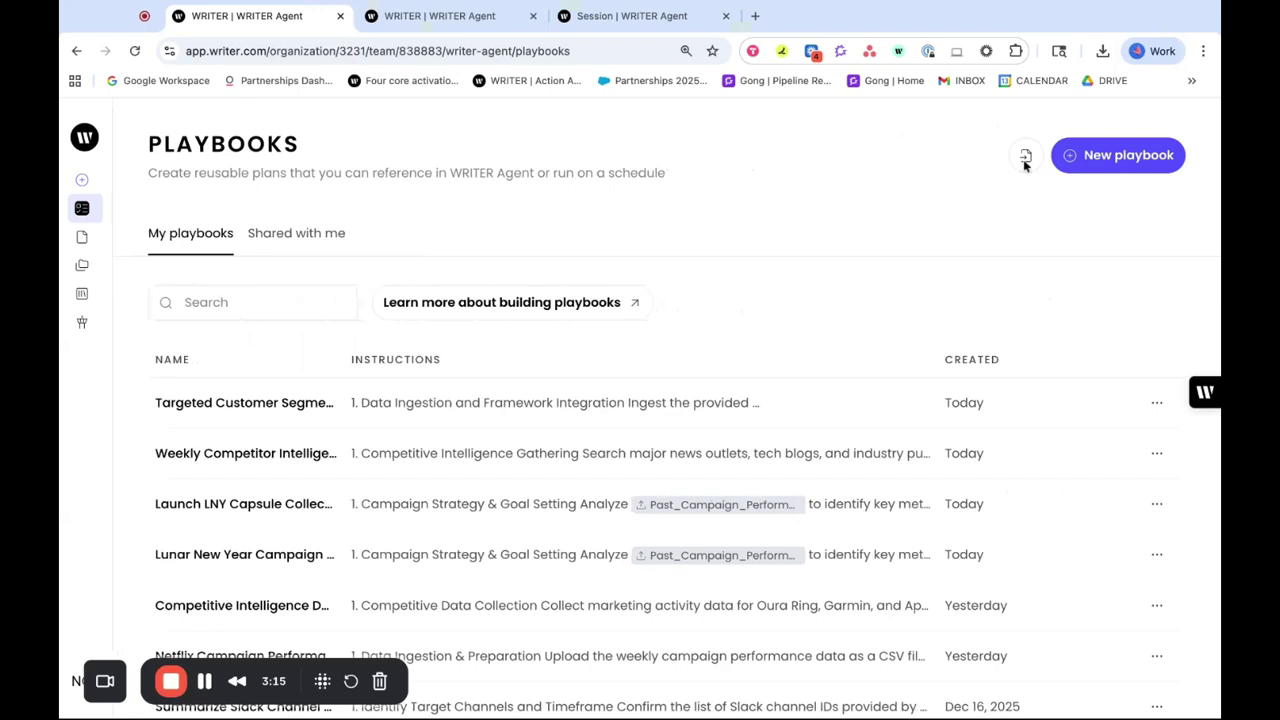
pyautogui.click(1078, 158)
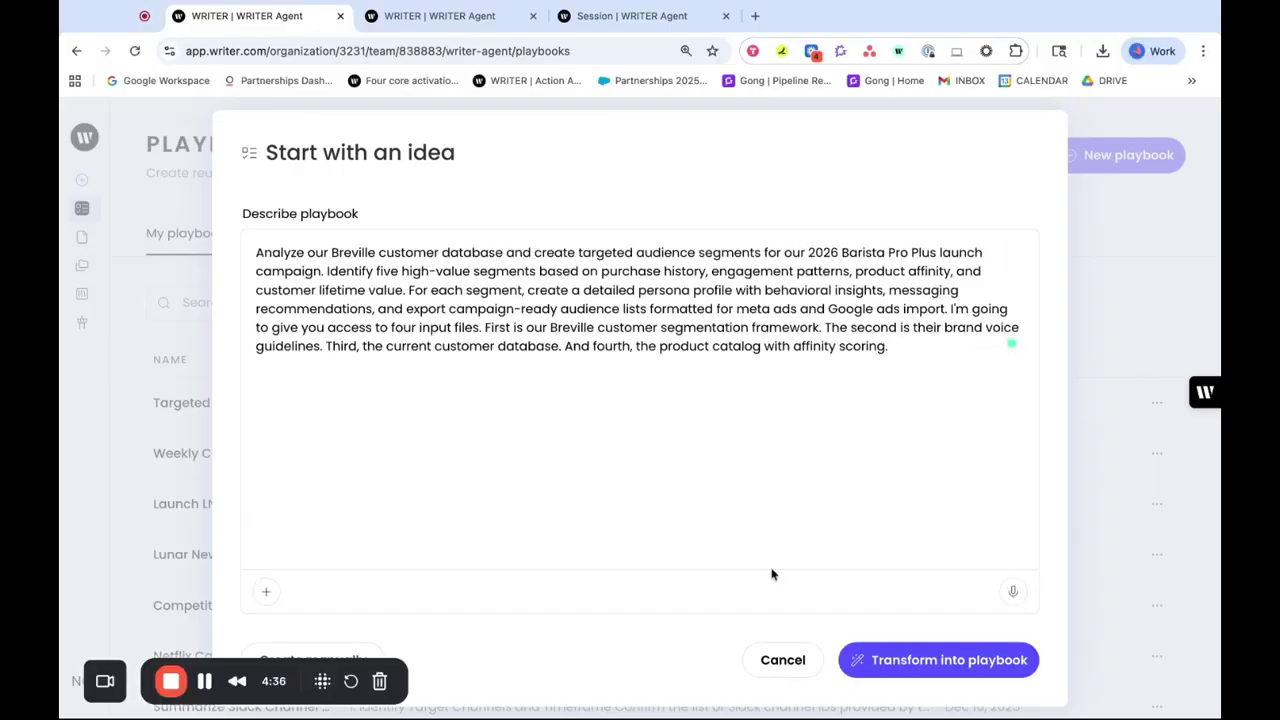
pyautogui.click(937, 662)
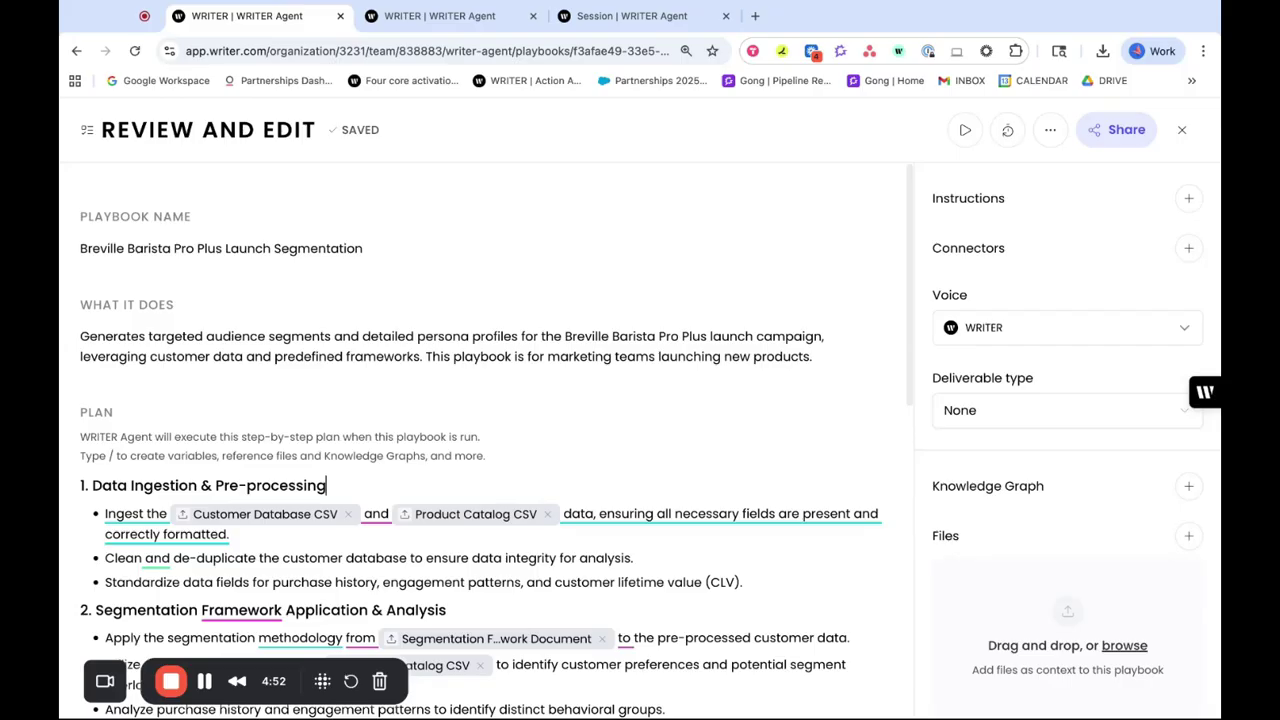
# Start a run of the Breville Barista Pro Plus Launch Segmentation playbook and attach the sample customer database and product catalog scoring CSVs.
pyautogui.click(59, 405)
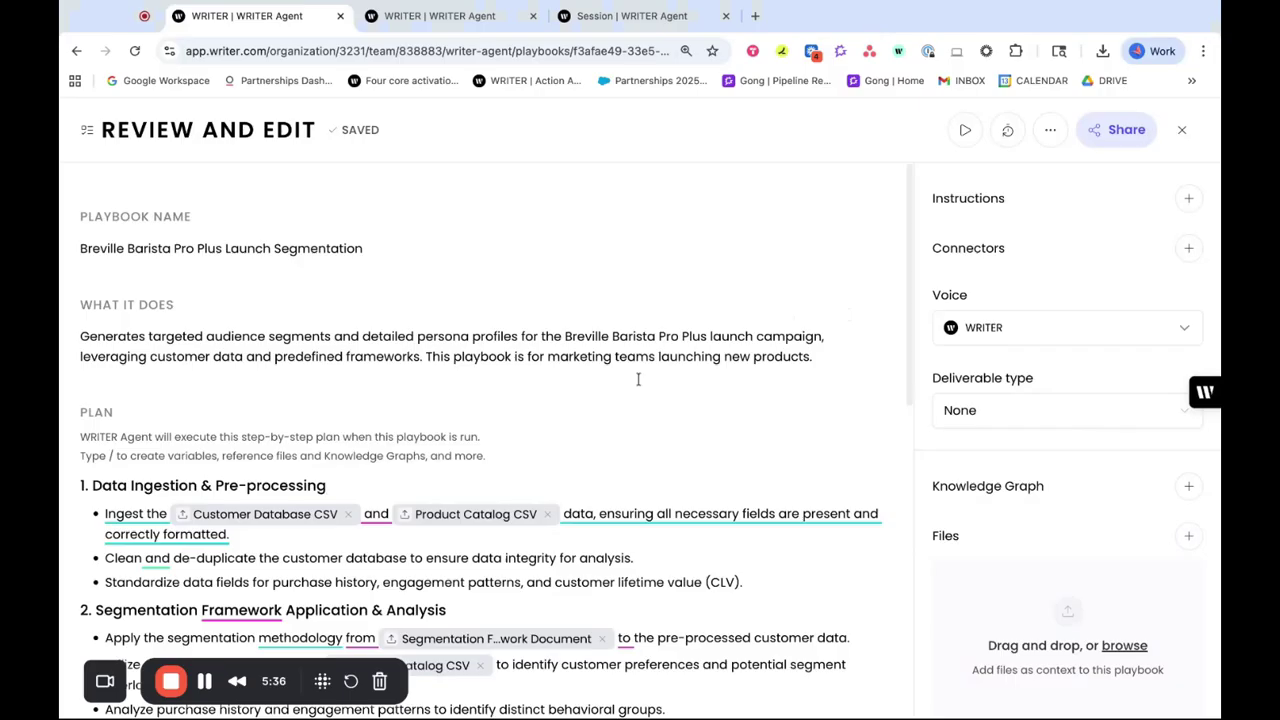
pyautogui.scroll(-2, 480, 420)
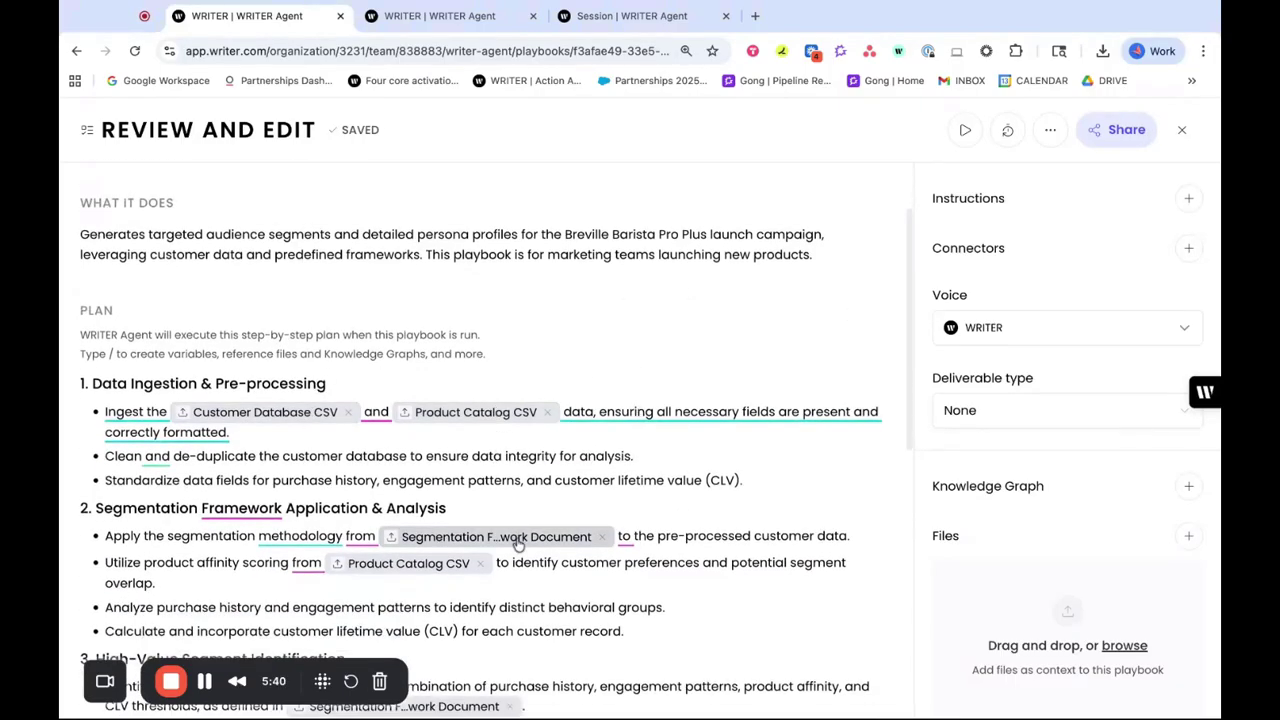
pyautogui.click(967, 132)
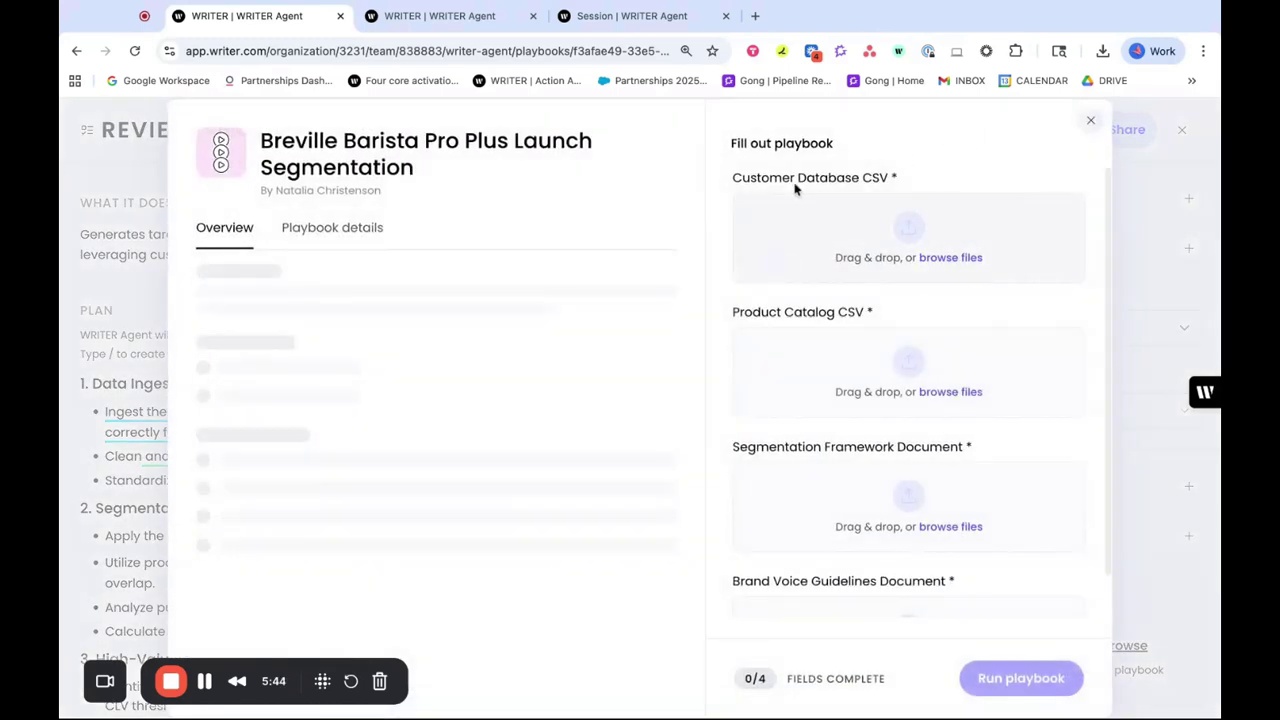
pyautogui.click(970, 258)
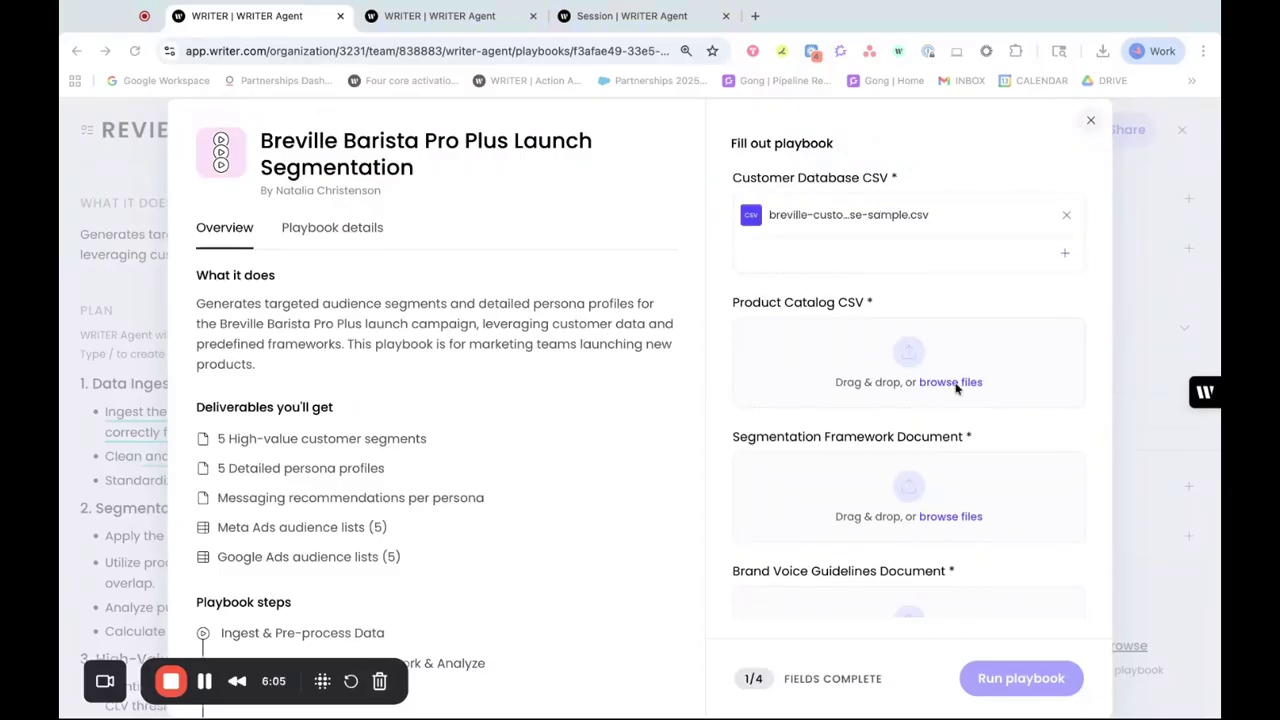
pyautogui.click(955, 388)
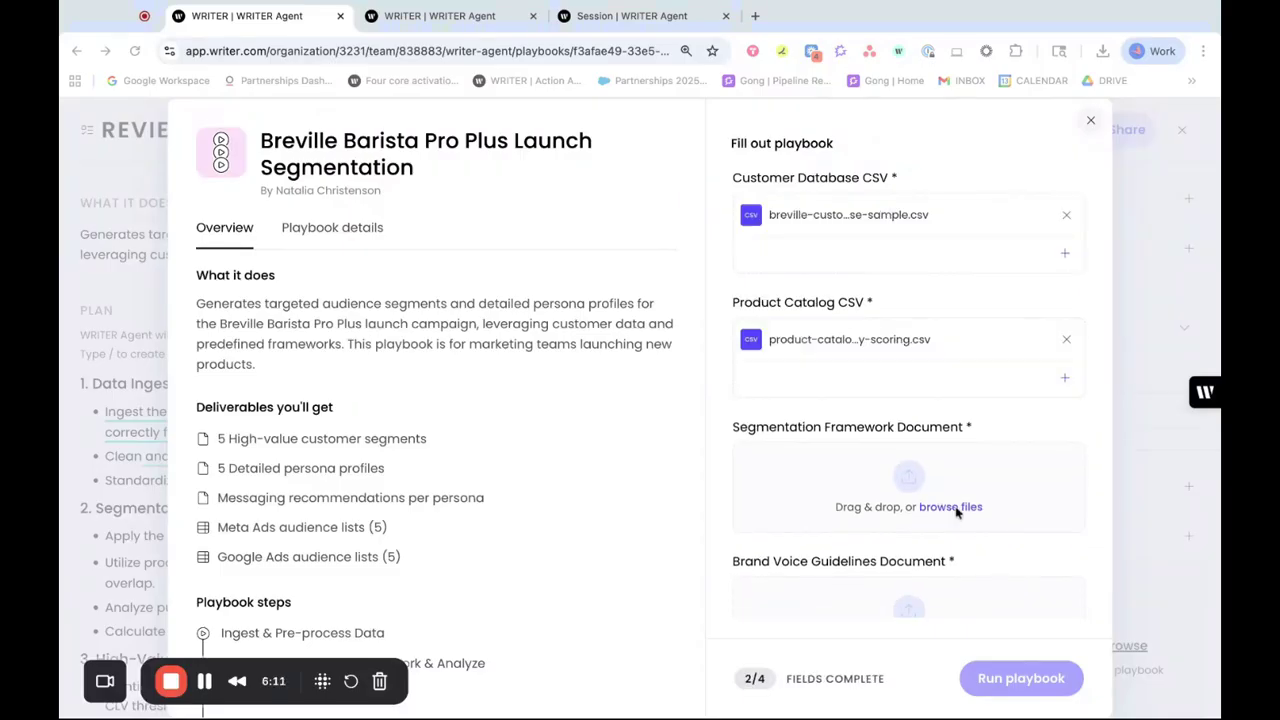
# Attach the customer segmentation framework PDF and the Breville brand guidelines PDF to their fields, and run the playbook.
pyautogui.click(955, 507)
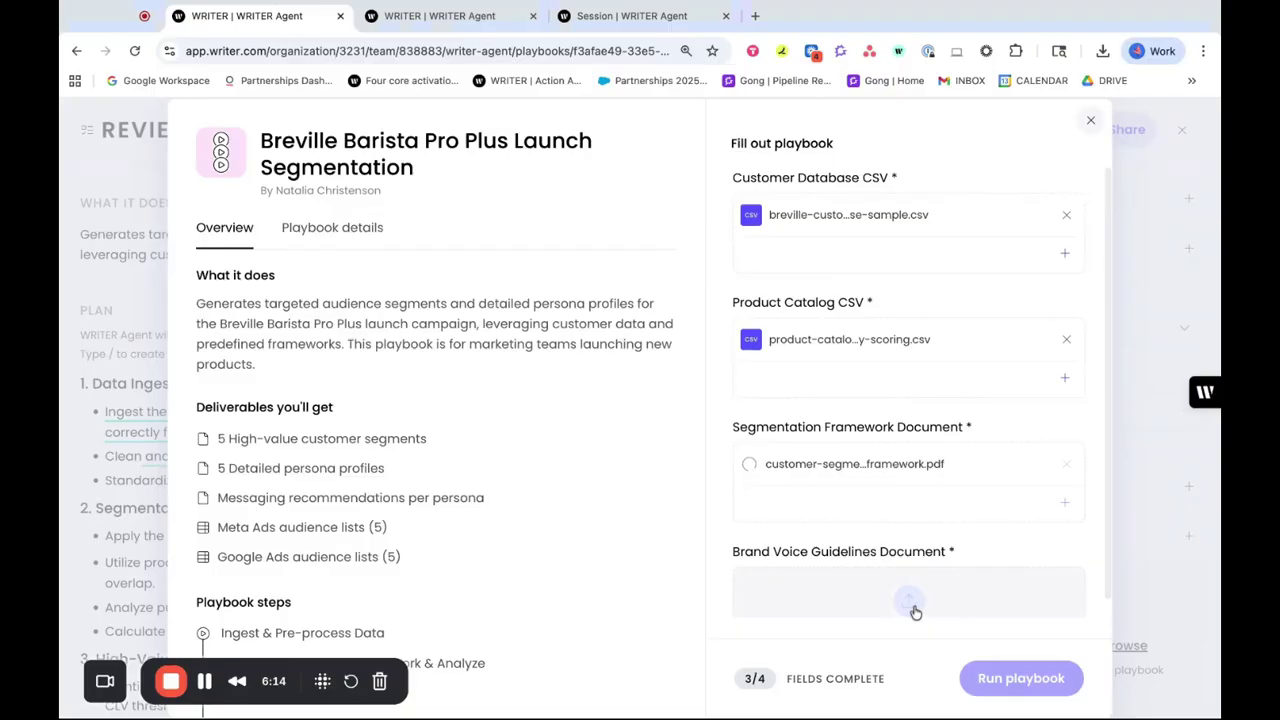
pyautogui.click(910, 604)
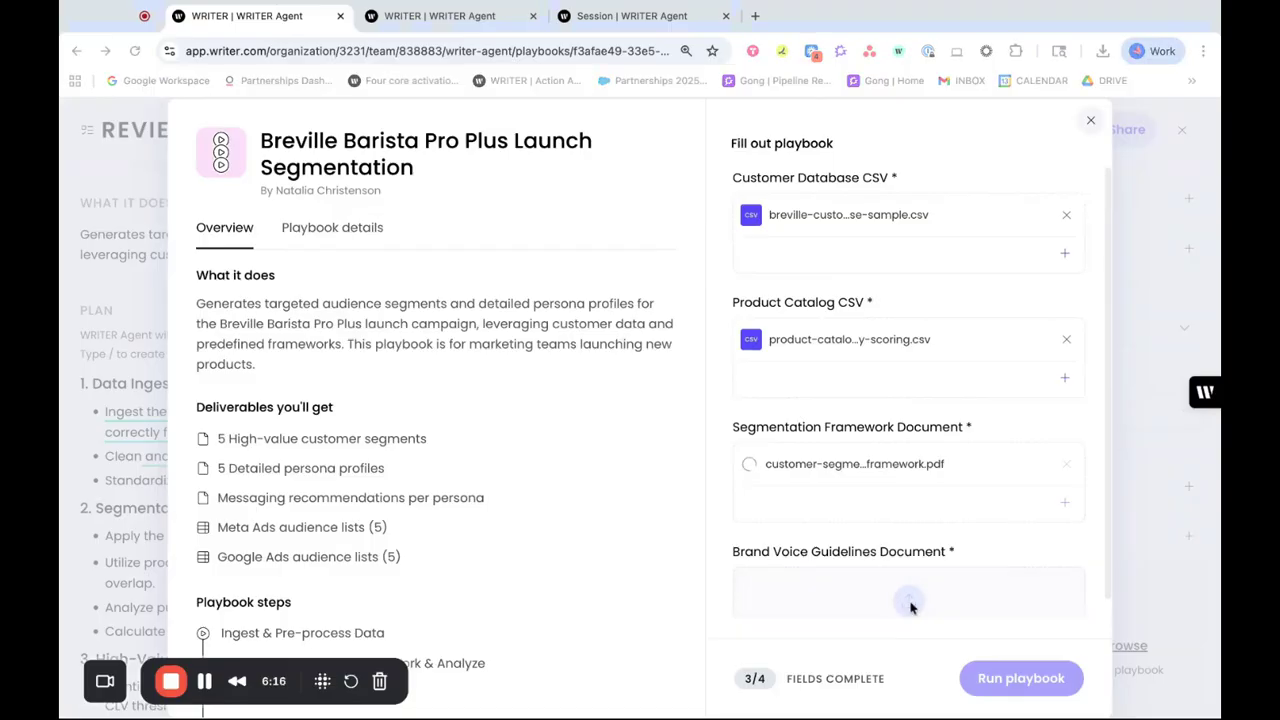
pyautogui.click(1154, 568)
pyautogui.scroll(-1, 997, 399)
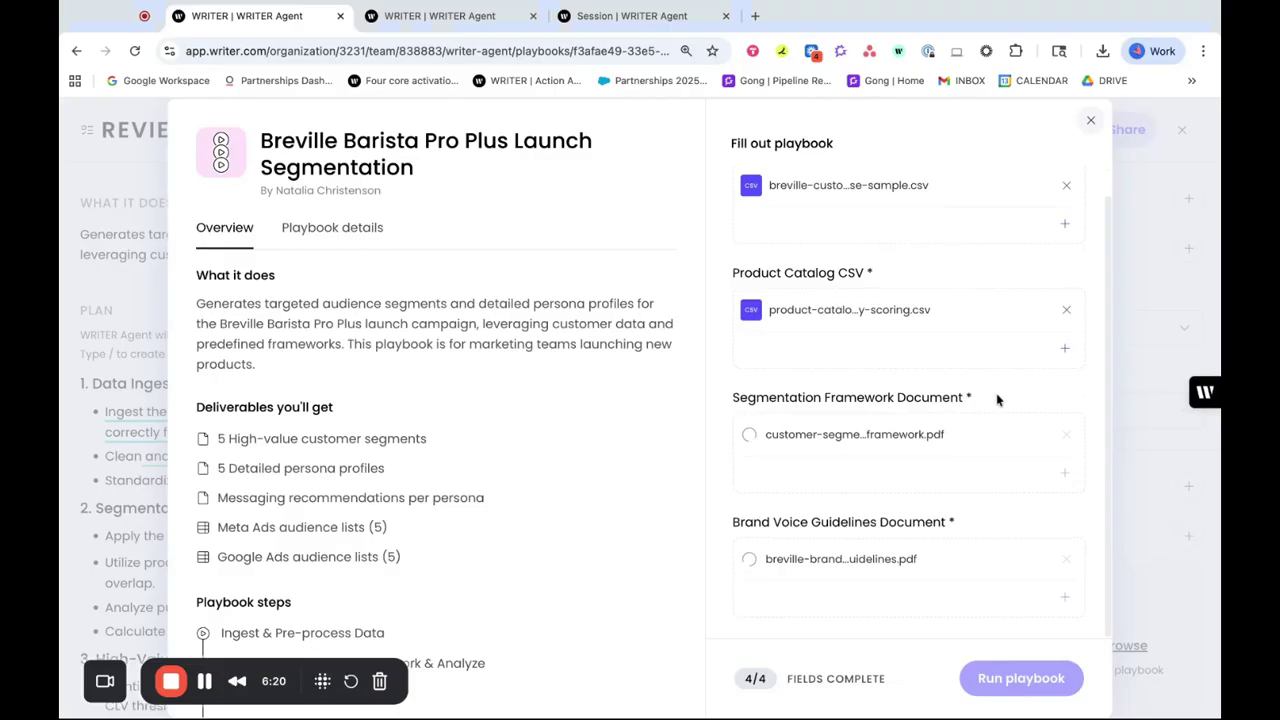
pyautogui.scroll(1, 997, 399)
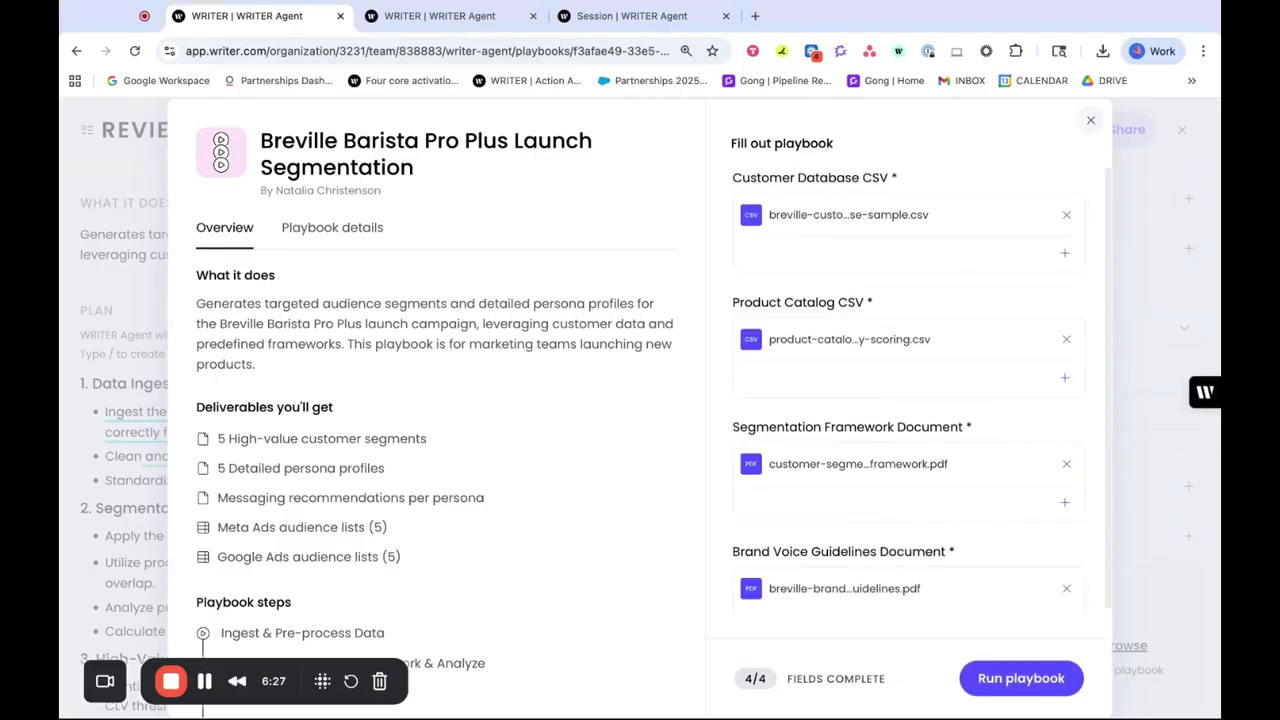
pyautogui.click(1012, 680)
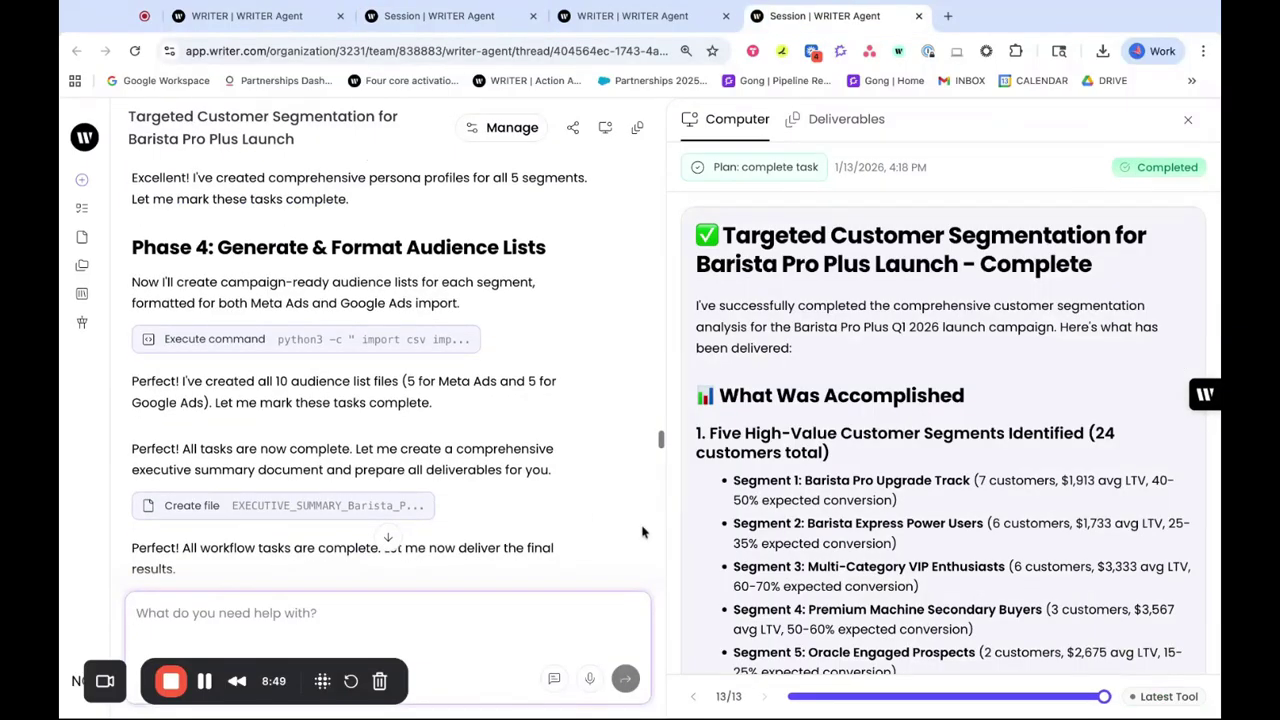
# Review the completed segmentation summary and open the deliverable persona_profiles_barista_pro_plus_launch.md in the full-size view.
pyautogui.scroll(-1, 868, 543)
pyautogui.scroll(-4, 868, 543)
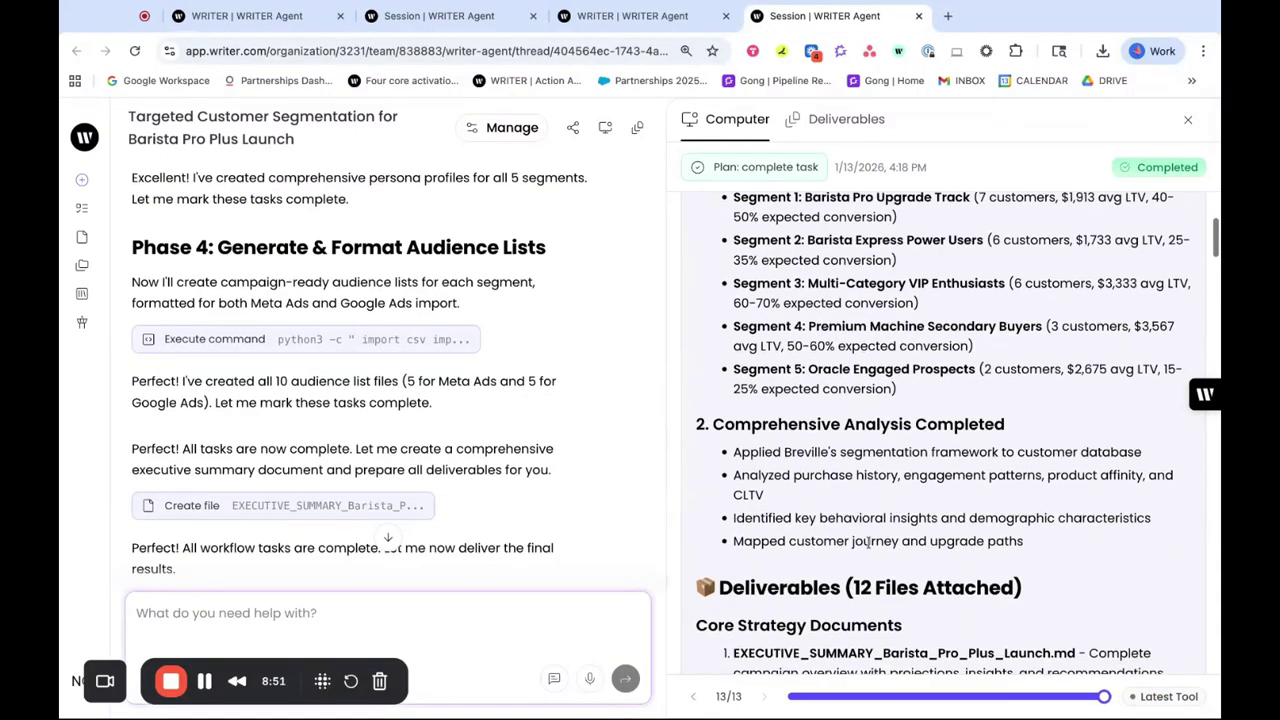
pyautogui.click(858, 119)
pyautogui.scroll(-1, 910, 277)
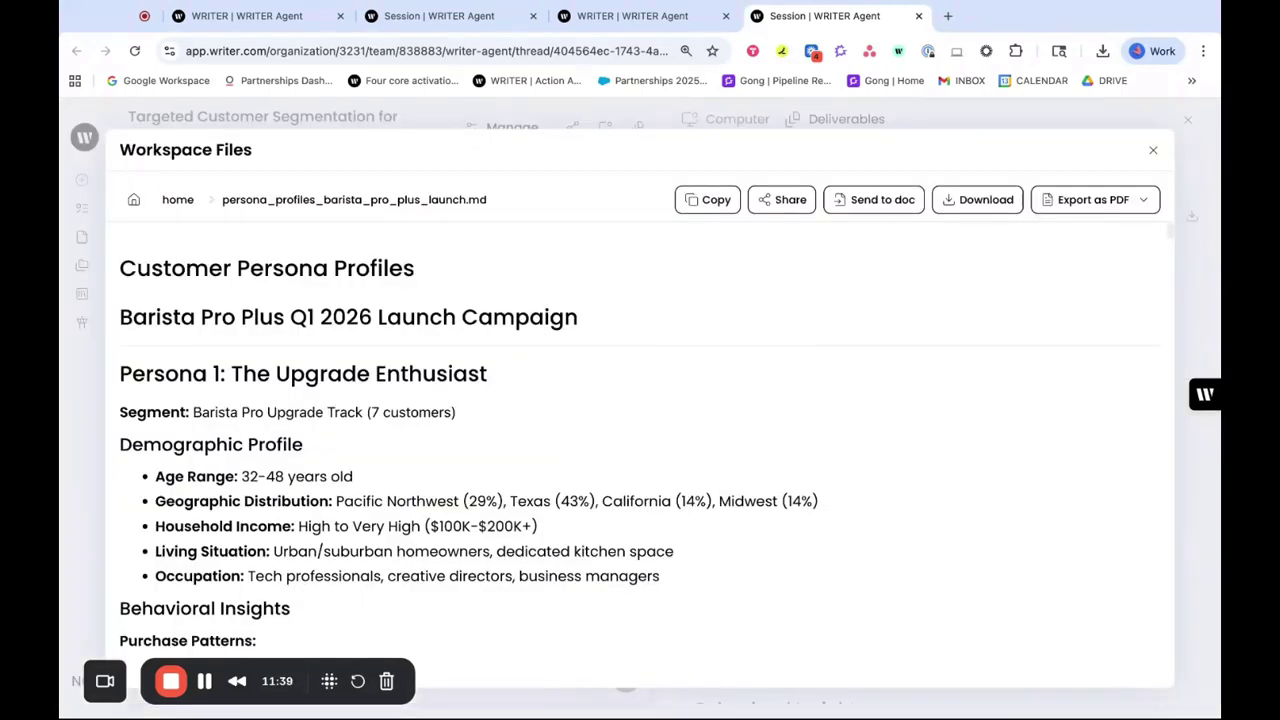
# Read Persona 1's behavioral insights, psychographic profile, and pain points and motivations in the persona profiles document.
pyautogui.scroll(-5, 640, 450)
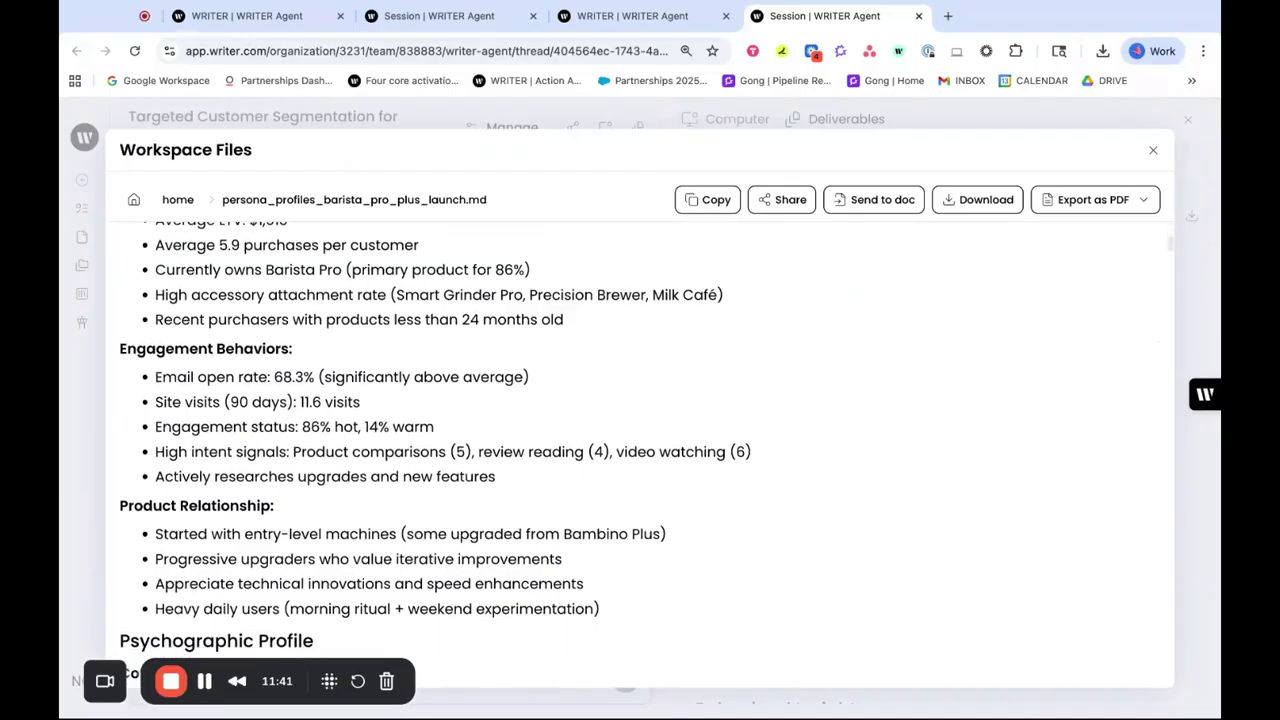
pyautogui.scroll(-4, 640, 450)
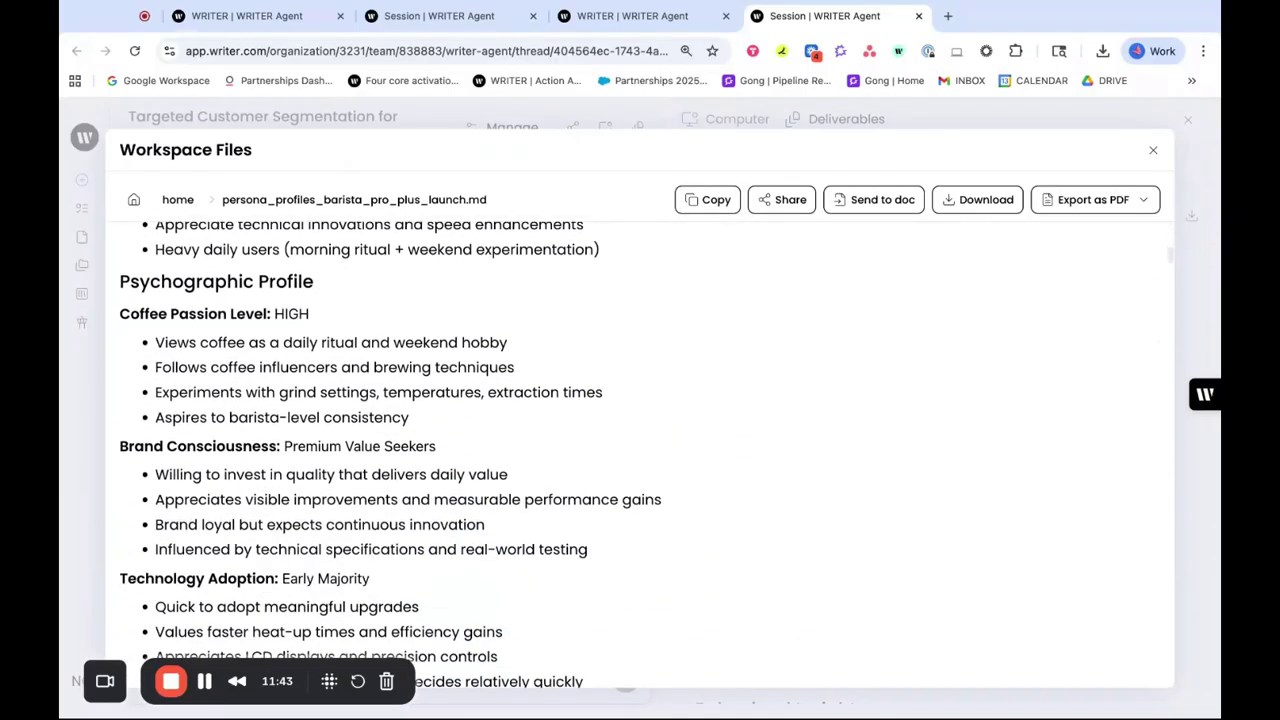
pyautogui.scroll(-1, 644, 518)
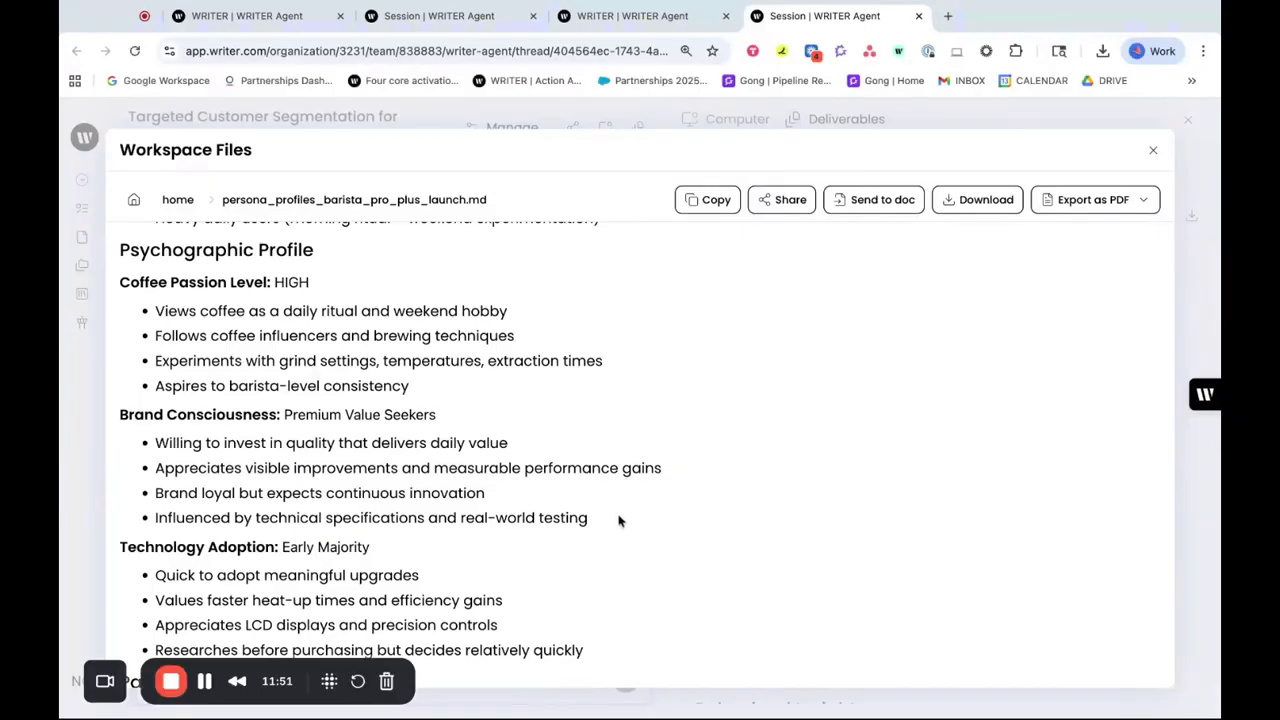
pyautogui.scroll(-3, 618, 520)
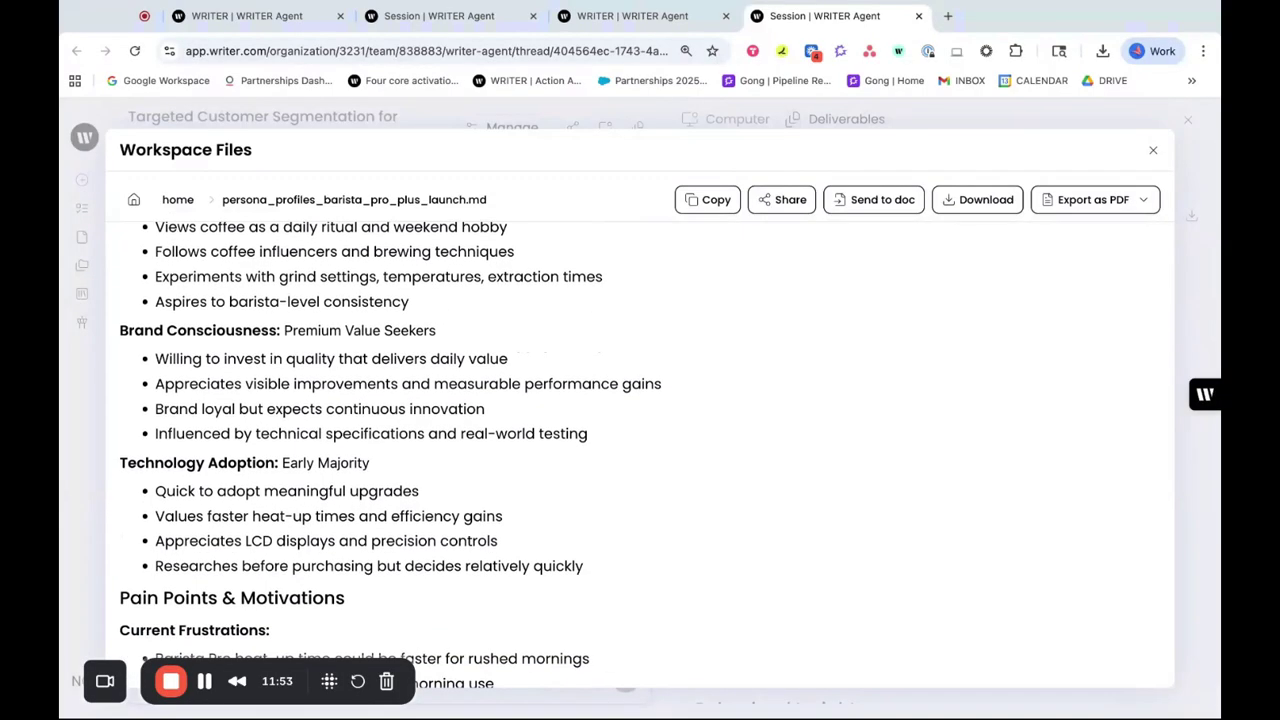
pyautogui.scroll(2, 618, 450)
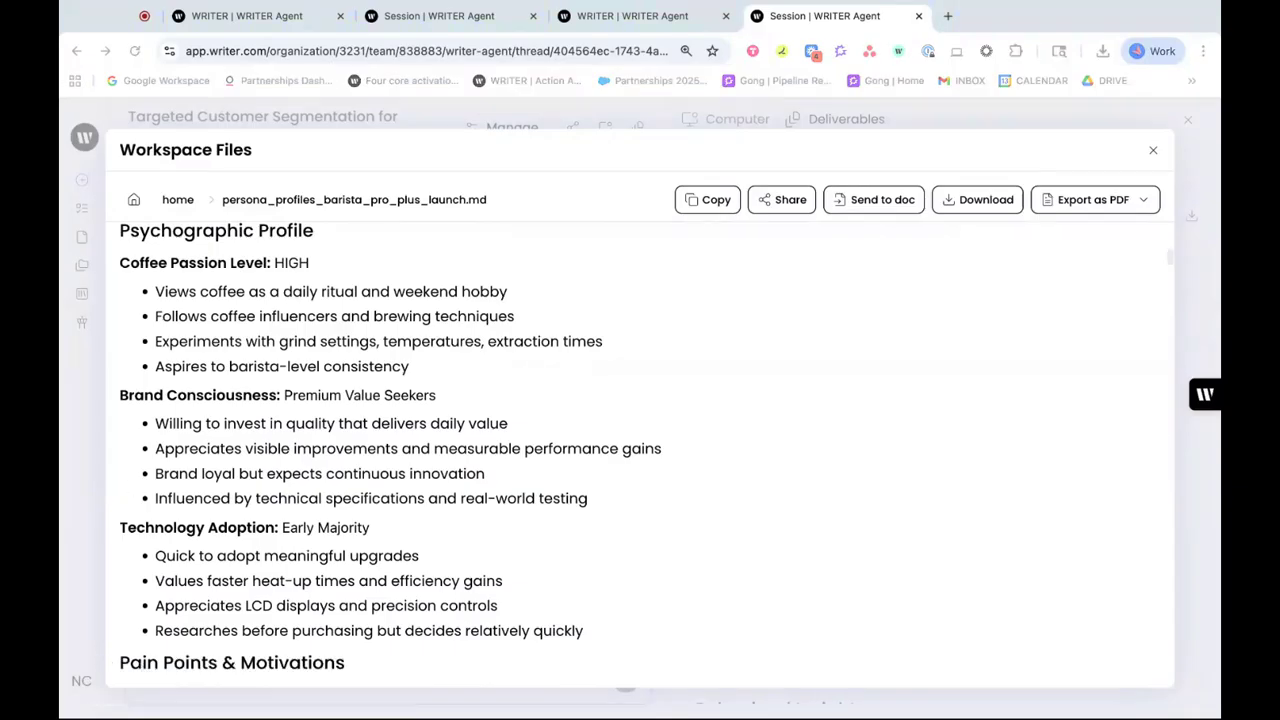
pyautogui.scroll(-2, 806, 414)
pyautogui.scroll(-1, 806, 414)
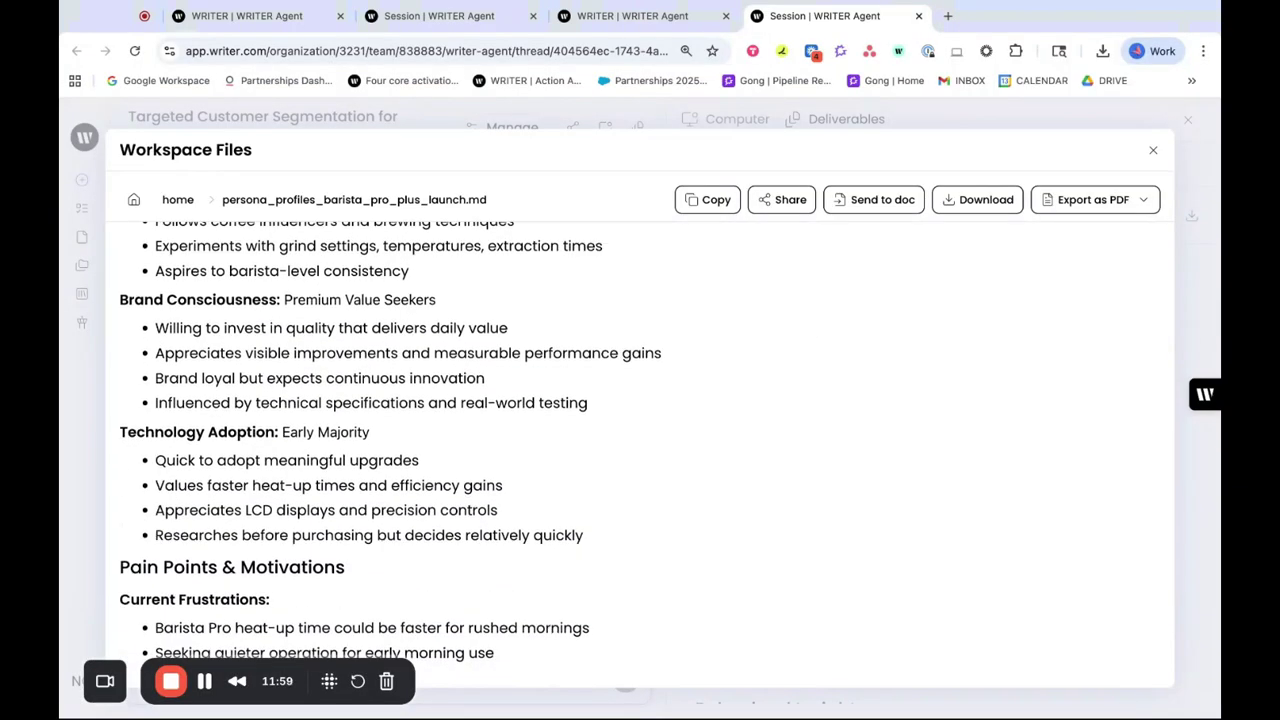
pyautogui.scroll(-3, 640, 440)
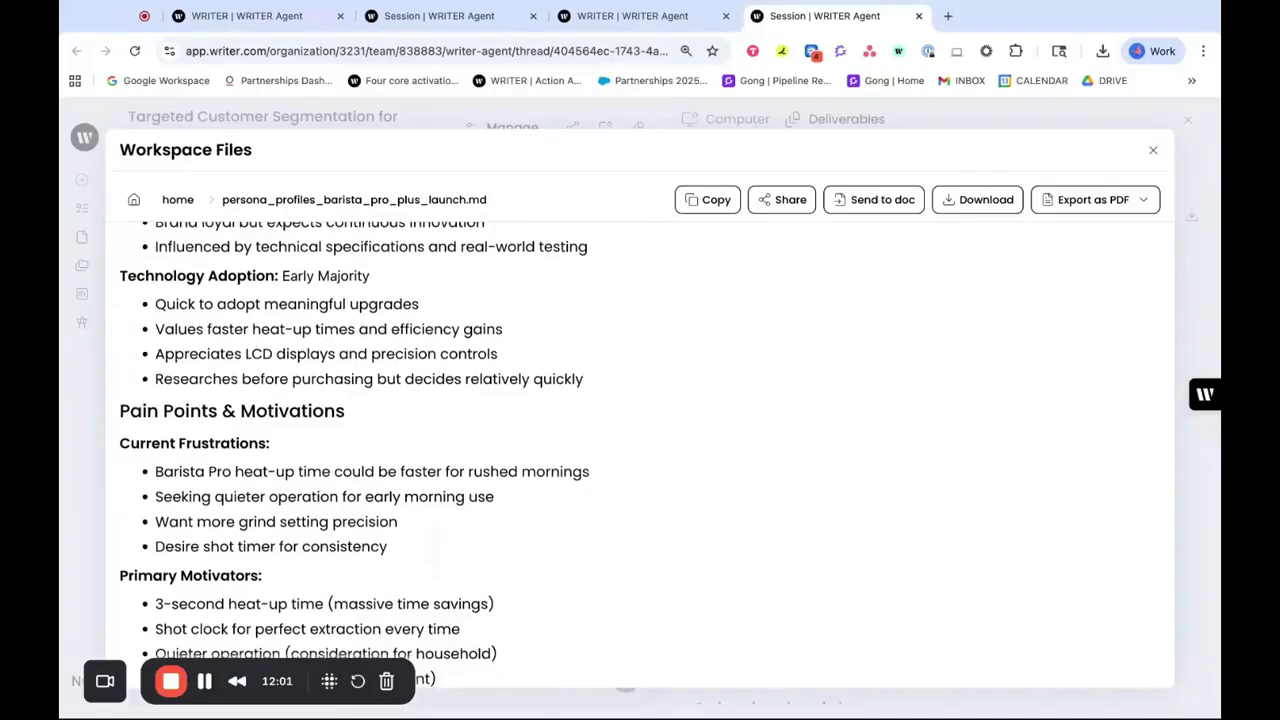
# Examine Persona 1's messaging recommendations, sample email copy and call-to-action examples, and close the full-size document view.
pyautogui.scroll(-5, 640, 440)
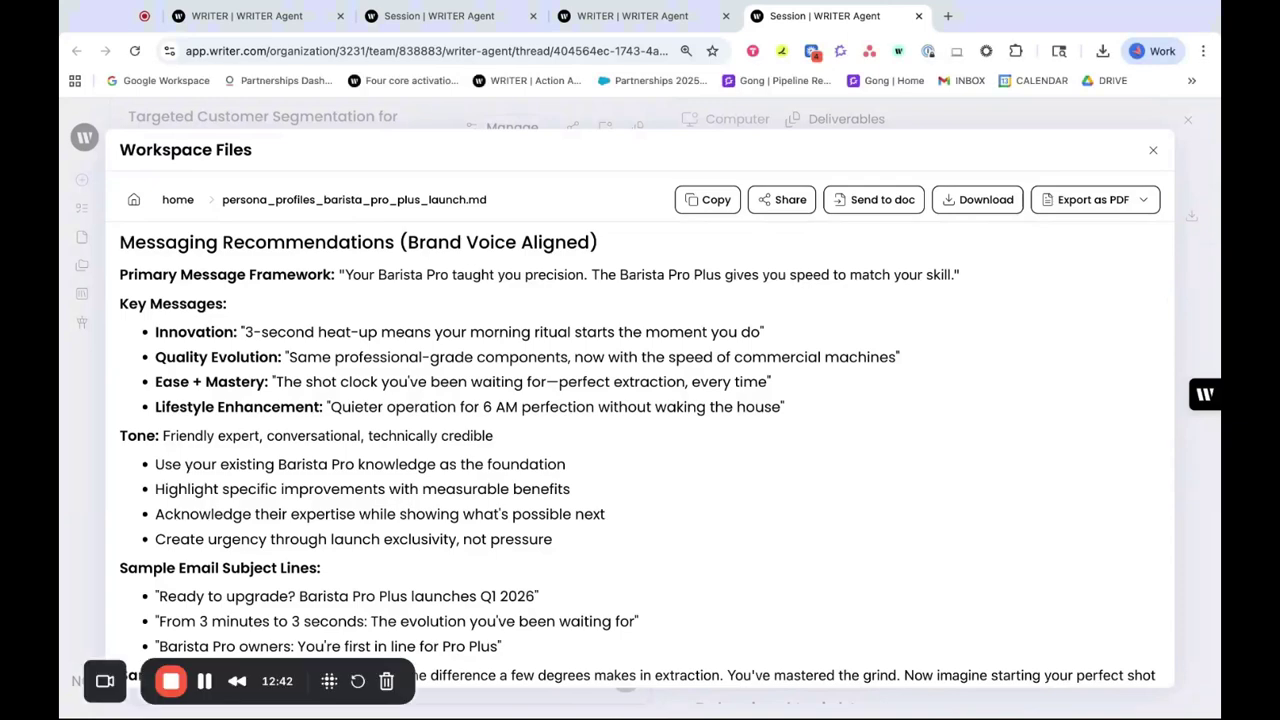
pyautogui.scroll(-1, 640, 450)
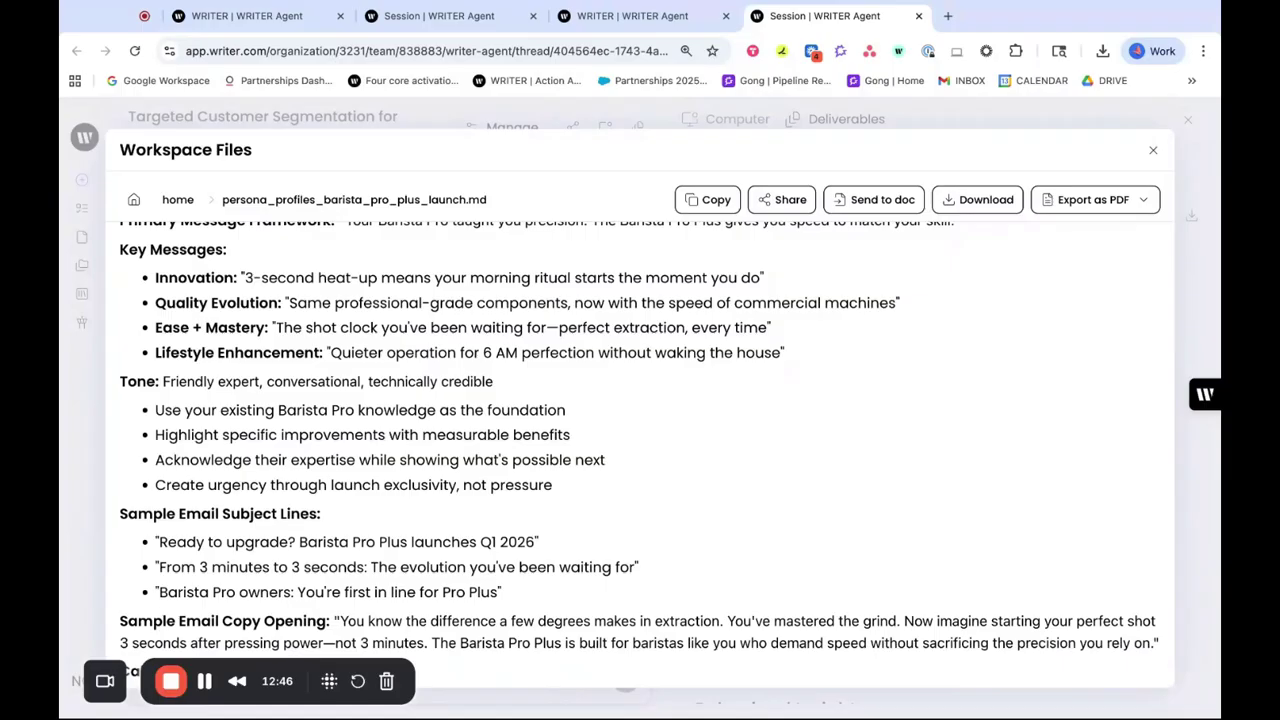
pyautogui.scroll(-3, 640, 450)
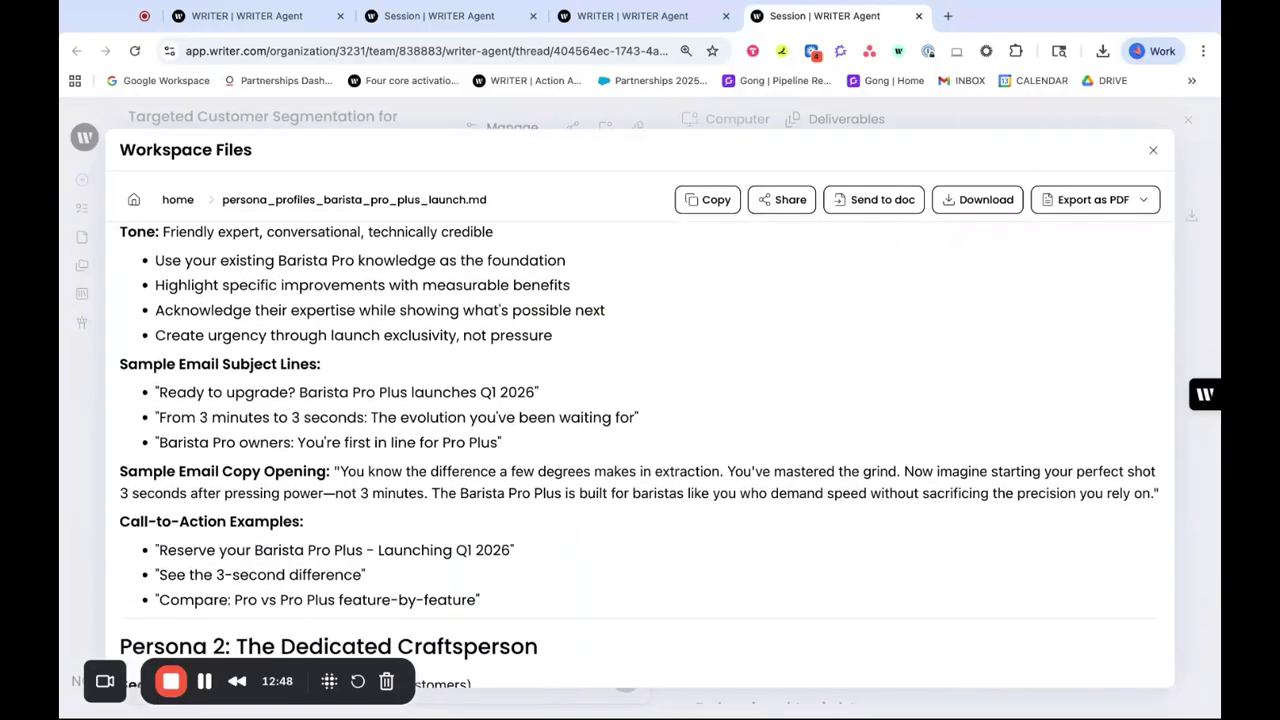
pyautogui.scroll(-2, 640, 450)
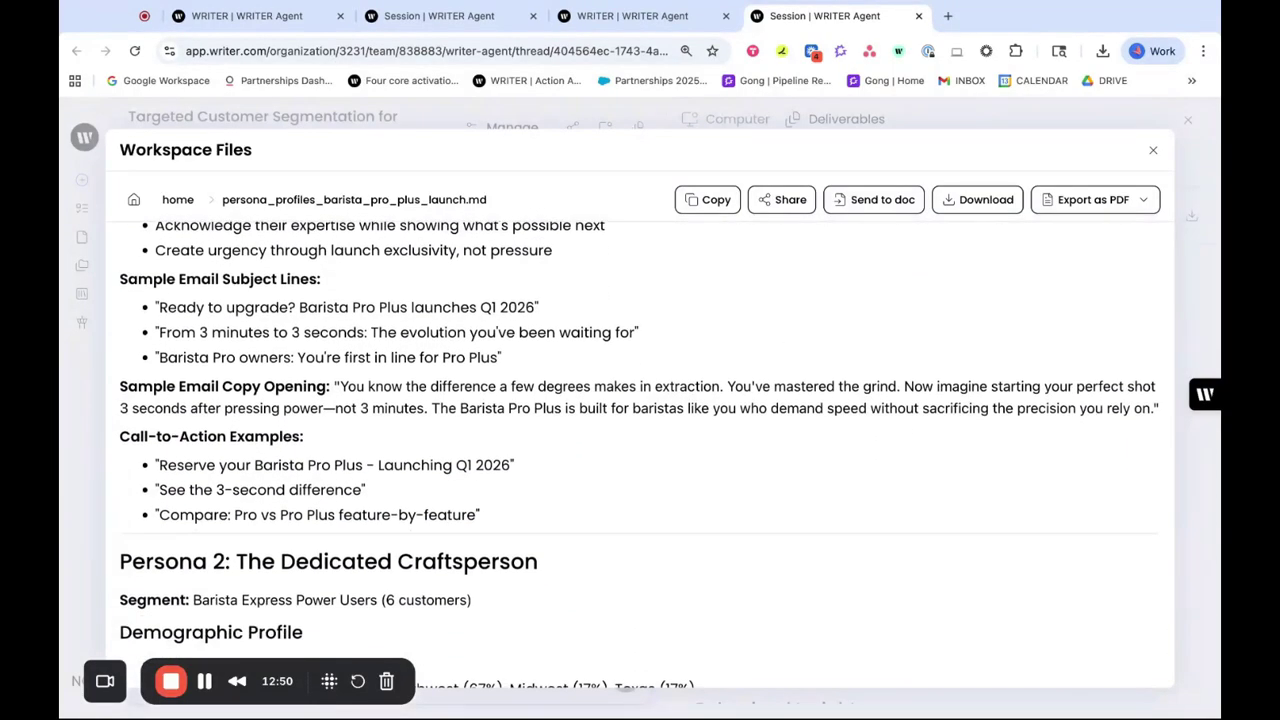
pyautogui.scroll(-2, 640, 450)
pyautogui.press('Escape')
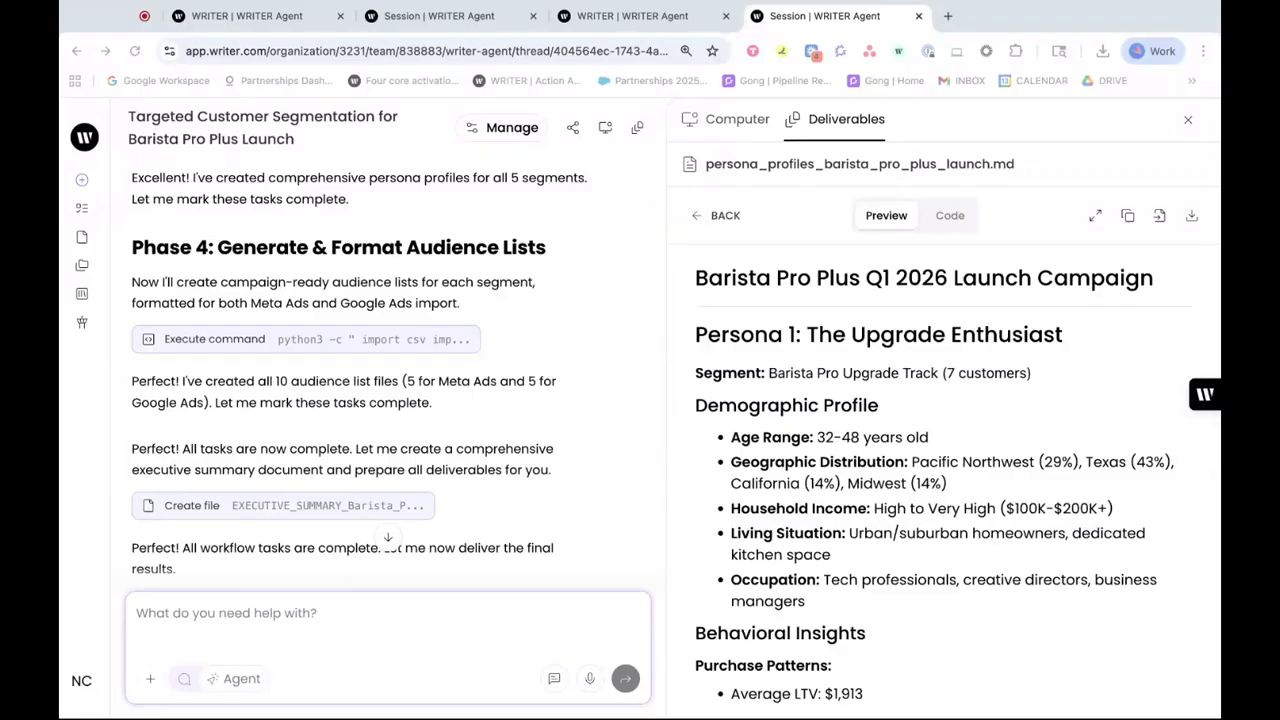
# Check Persona 1's demographics, purchase patterns and engagement behaviors in the document preview, and return to the list of deliverables.
pyautogui.scroll(-2, 939, 483)
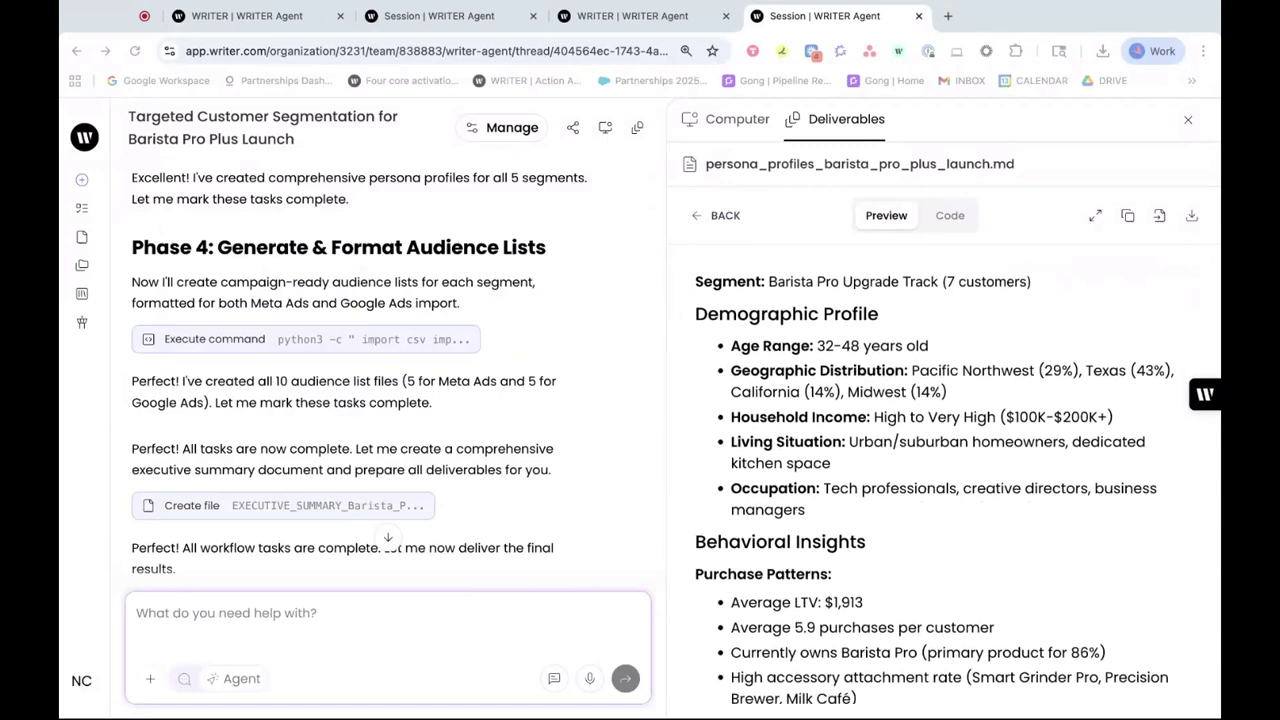
pyautogui.scroll(-2, 939, 483)
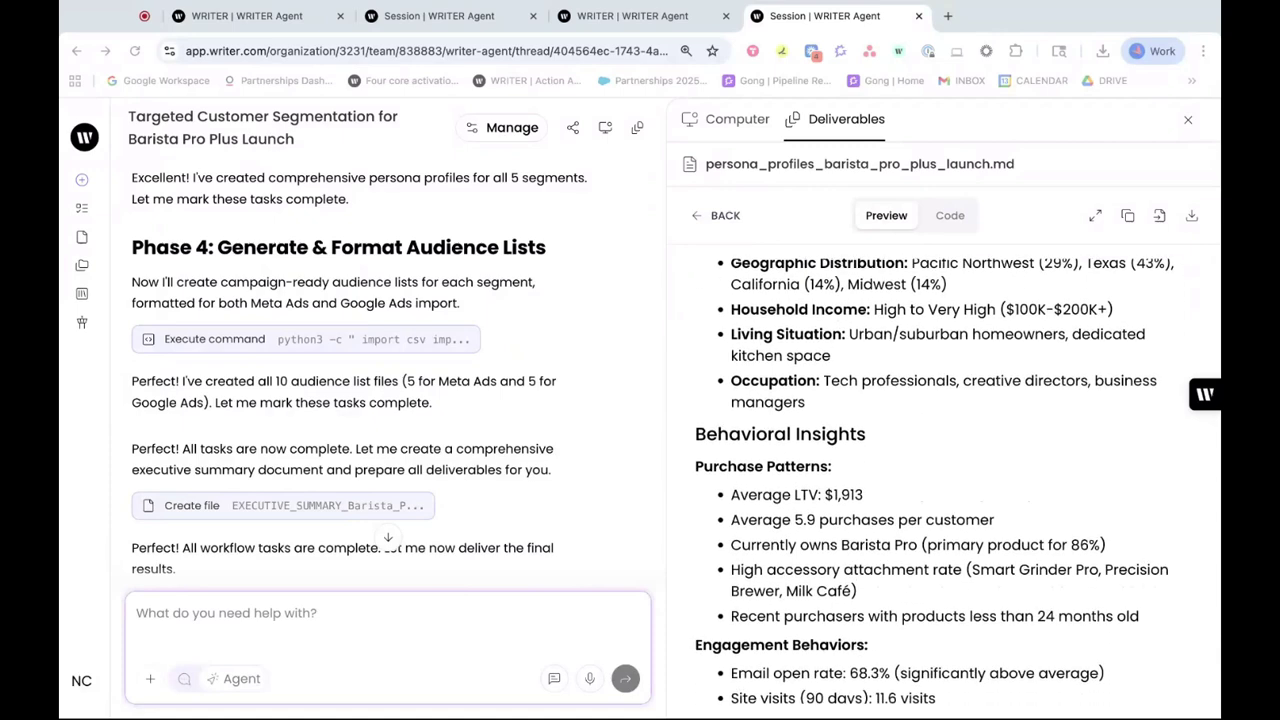
pyautogui.scroll(-1, 939, 483)
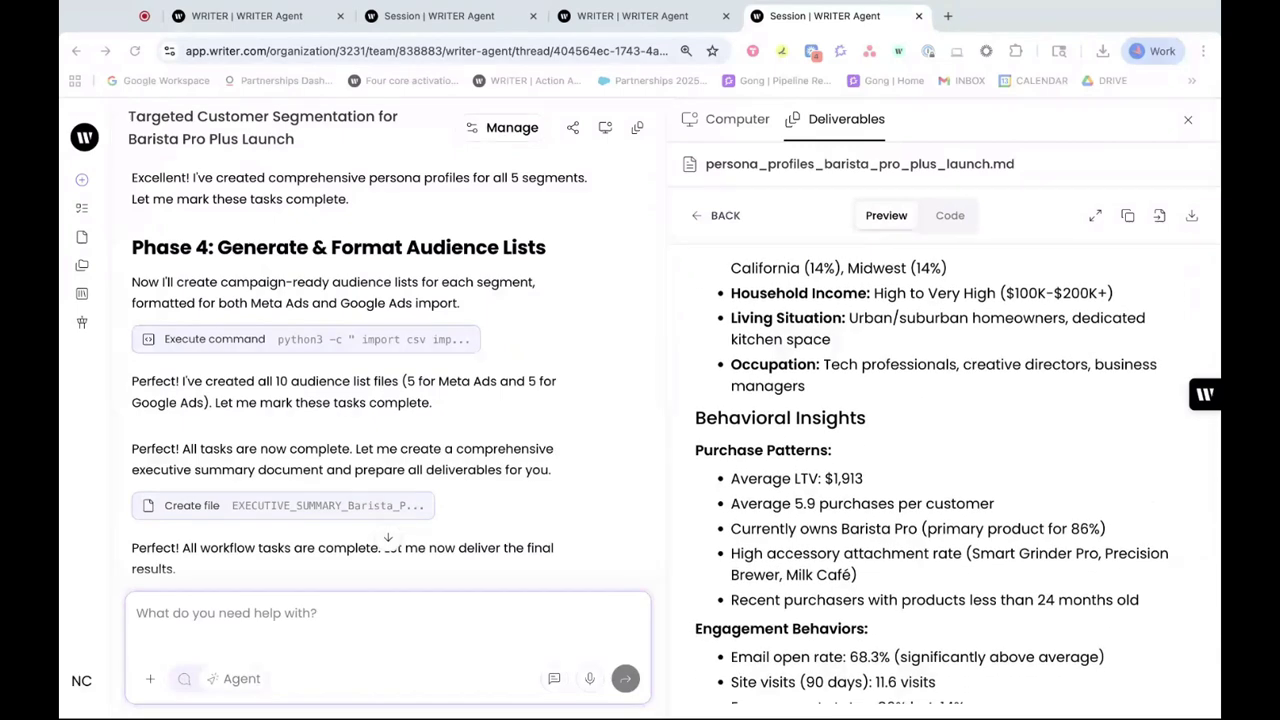
pyautogui.scroll(-1, 760, 444)
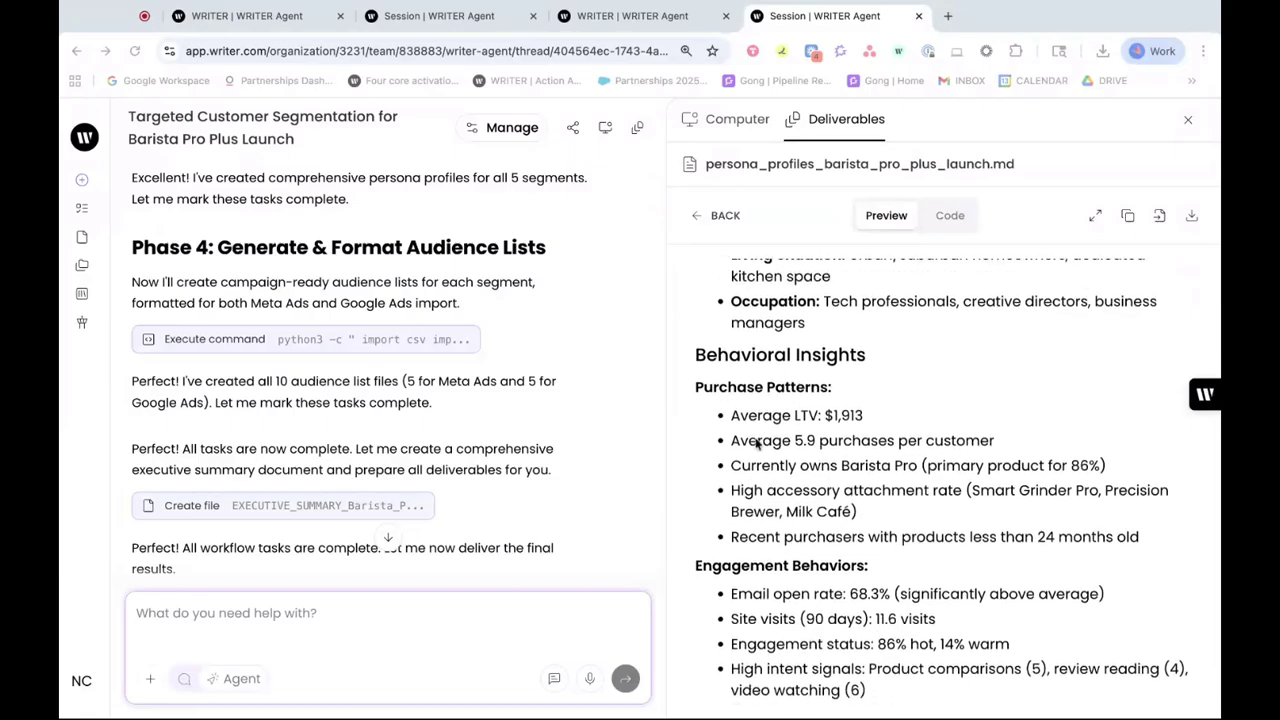
pyautogui.scroll(-2, 796, 484)
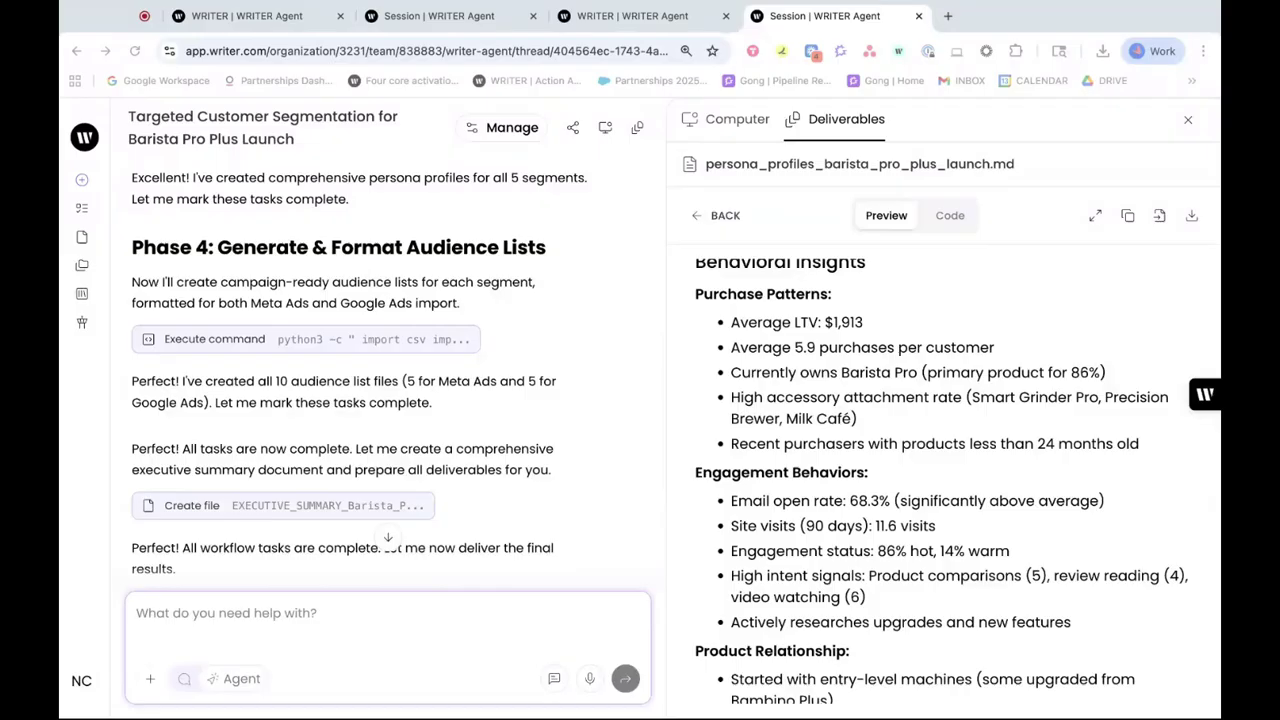
pyautogui.click(716, 216)
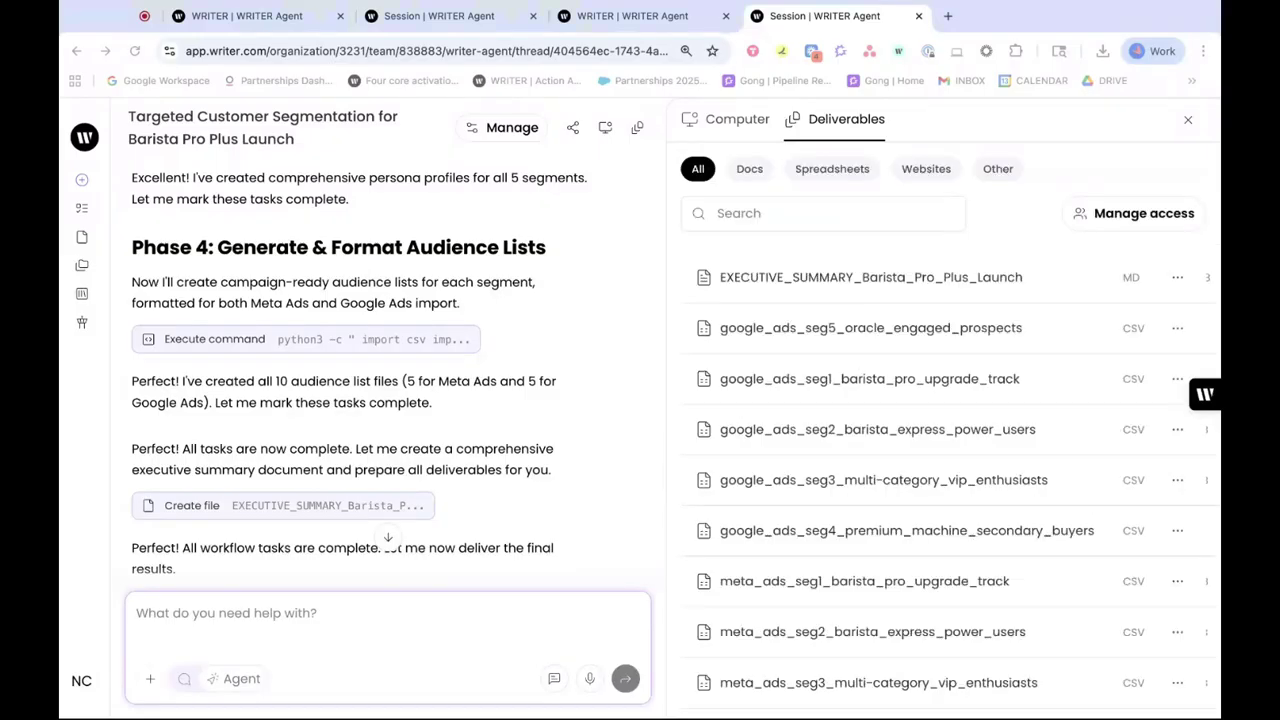